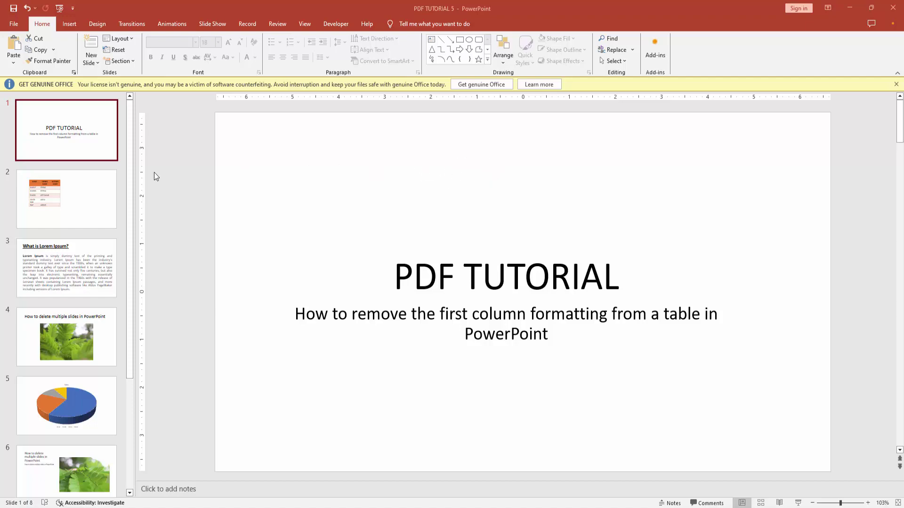
On slide 2, set the names table's first column shading to No Fill
{"action": "left_click", "coordinate": [88, 198]}
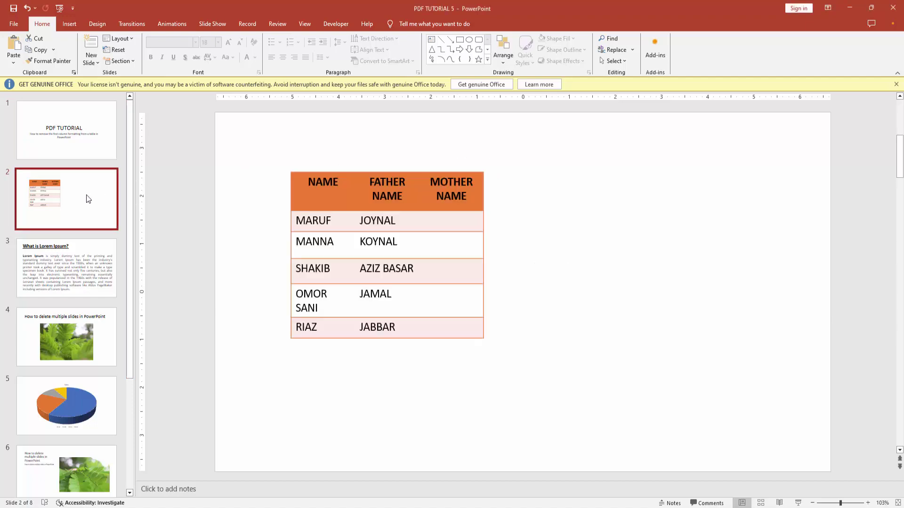
{"action": "left_click_drag", "start_coordinate": [305, 184], "coordinate": [330, 323]}
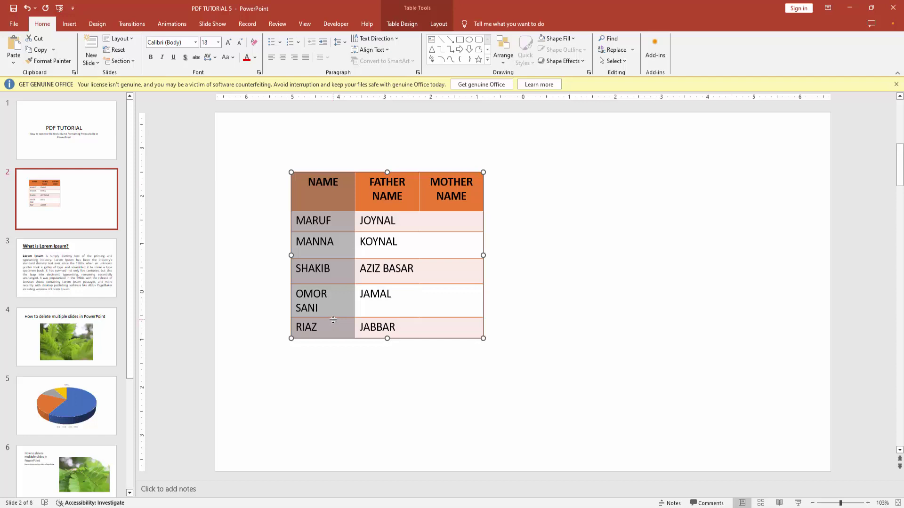
{"action": "left_click", "coordinate": [402, 24]}
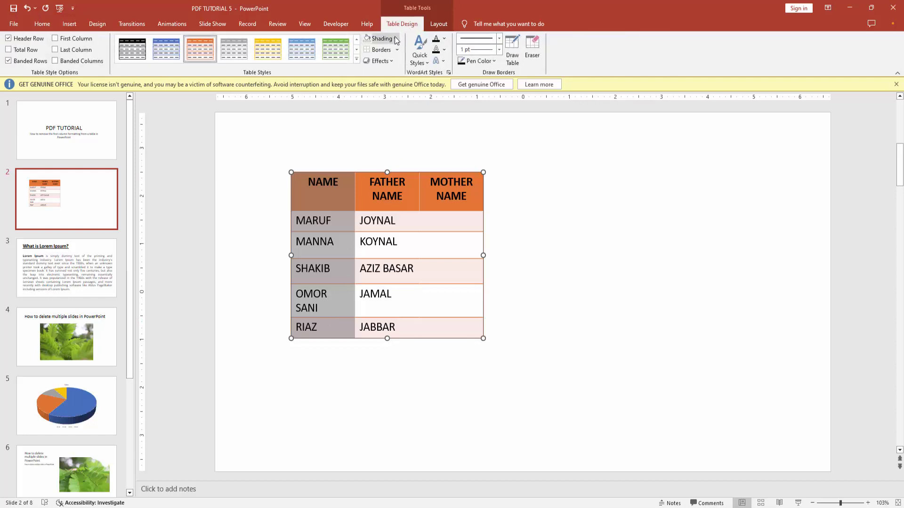
{"action": "left_click", "coordinate": [396, 38]}
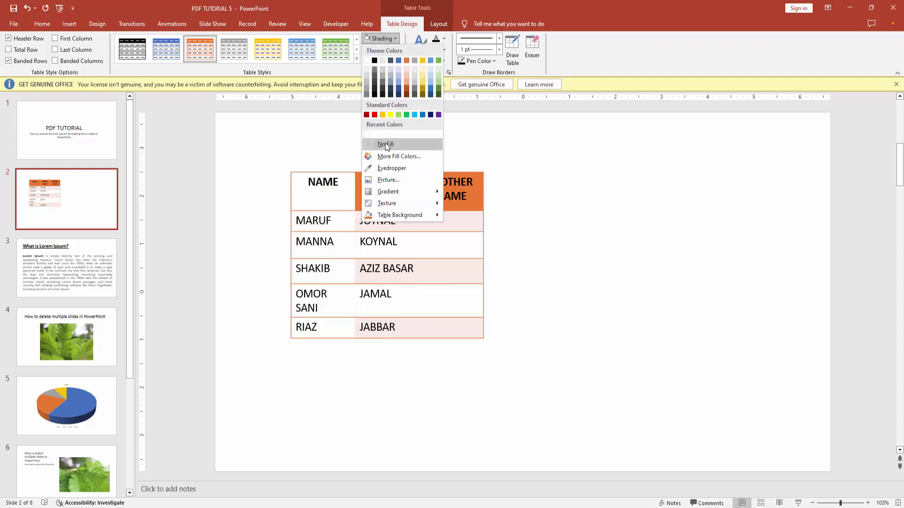
{"action": "left_click", "coordinate": [387, 145]}
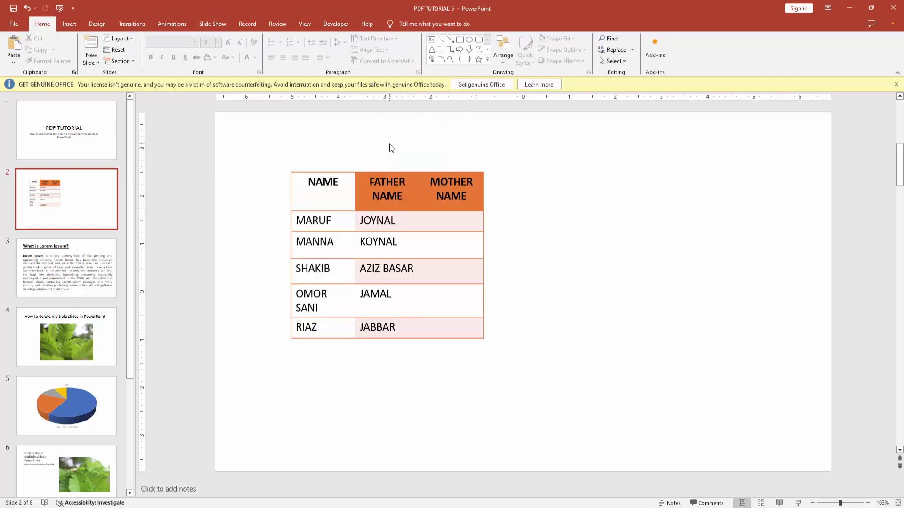
Clear all formatting from the first column, NAME through RIAZ, then deselect the table
{"action": "left_click", "coordinate": [304, 184]}
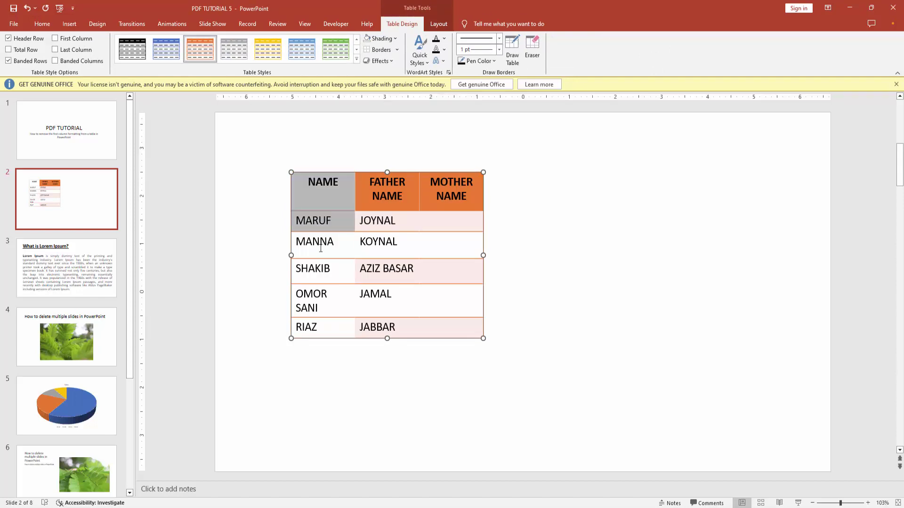
{"action": "left_click_drag", "start_coordinate": [306, 185], "coordinate": [330, 323]}
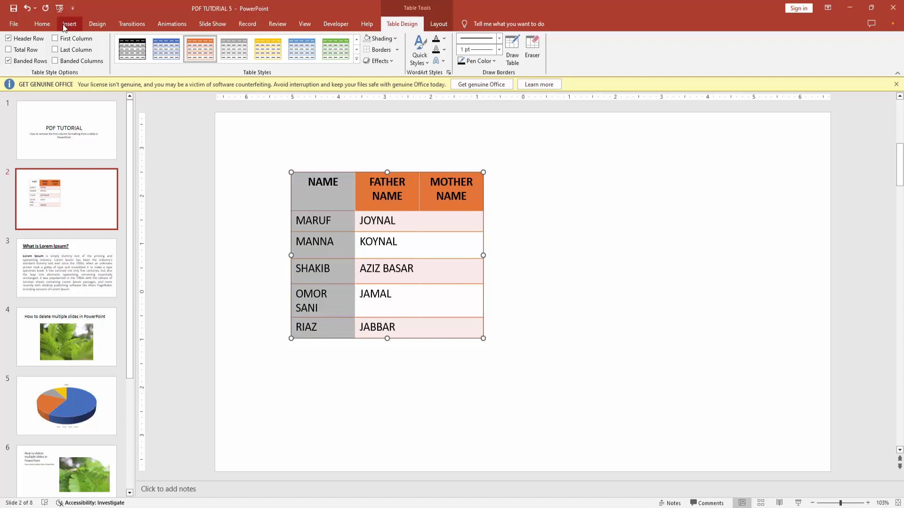
{"action": "left_click", "coordinate": [47, 25]}
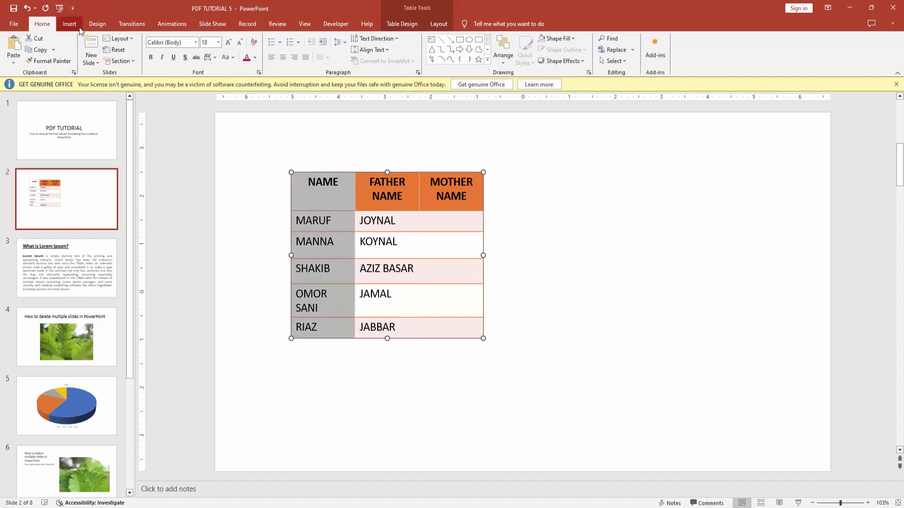
{"action": "left_click", "coordinate": [254, 44]}
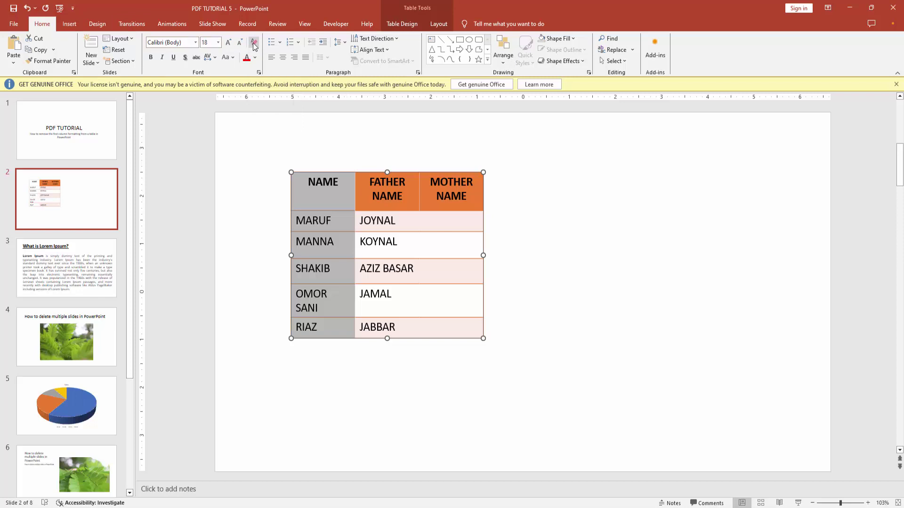
{"action": "left_click", "coordinate": [328, 140]}
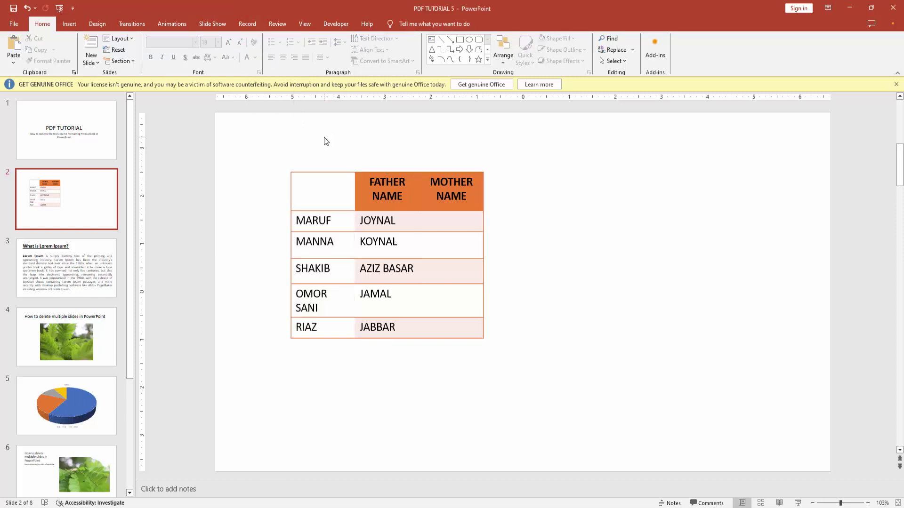
Switch to the PDF TUTORIAL slide, revisit the slide 2 table, then return to slide 1
{"action": "left_click", "coordinate": [88, 121]}
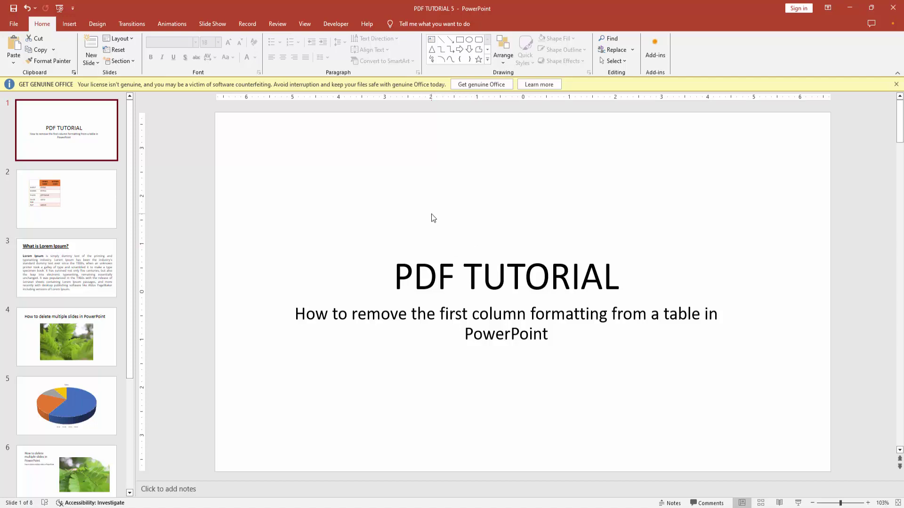
{"action": "left_click", "coordinate": [70, 197]}
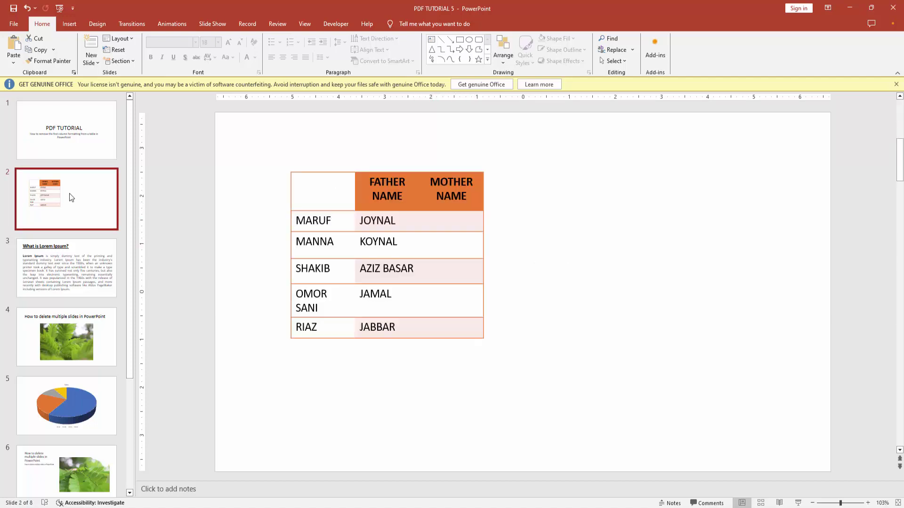
{"action": "left_click", "coordinate": [73, 134]}
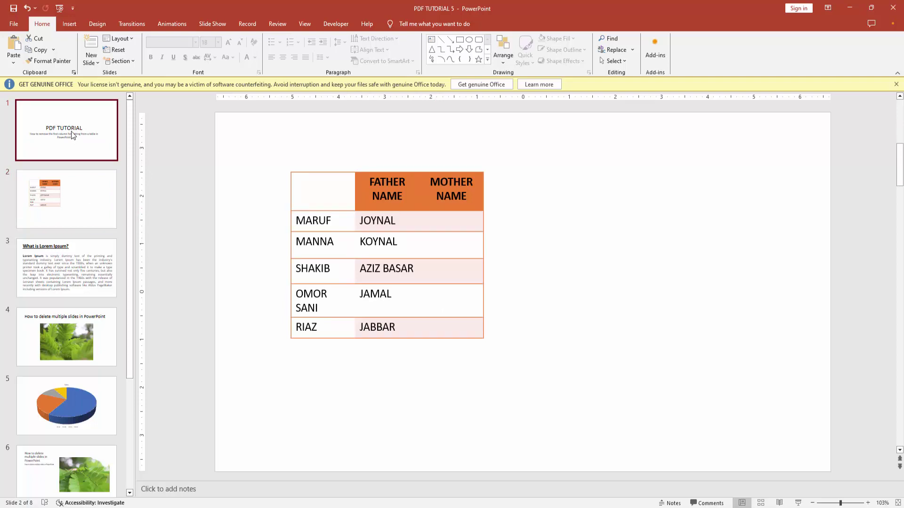